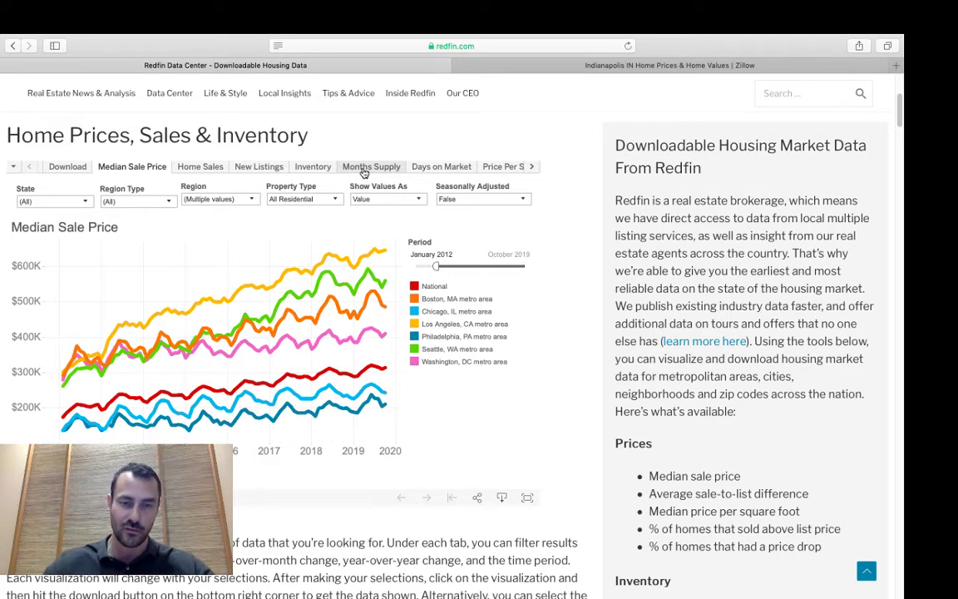
Step: Show seasonally adjusted values in the median sale price chart and exclude the Boston, MA metro area
{"action": "left_click", "coordinate": [513, 205]}
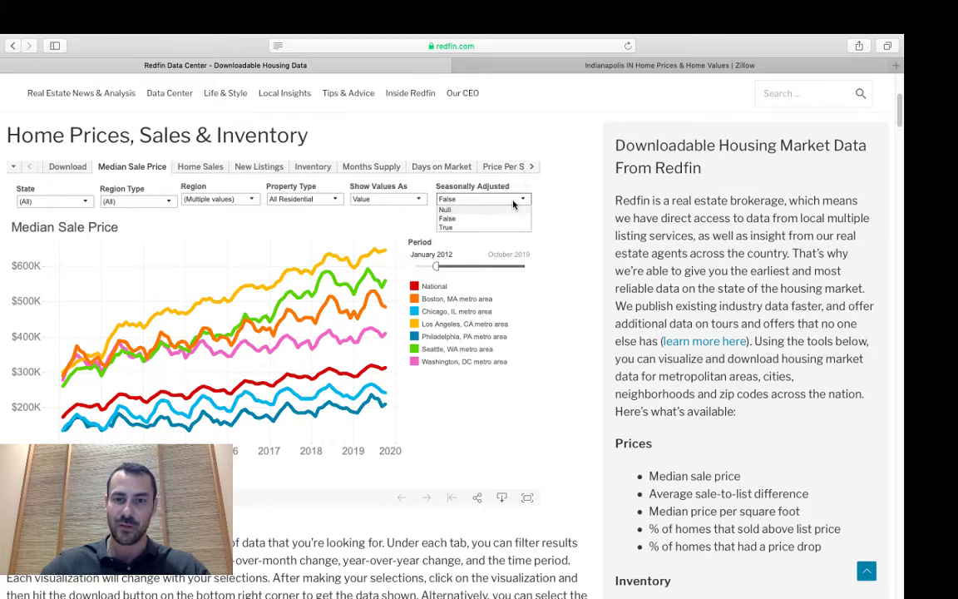
{"action": "left_click", "coordinate": [464, 208]}
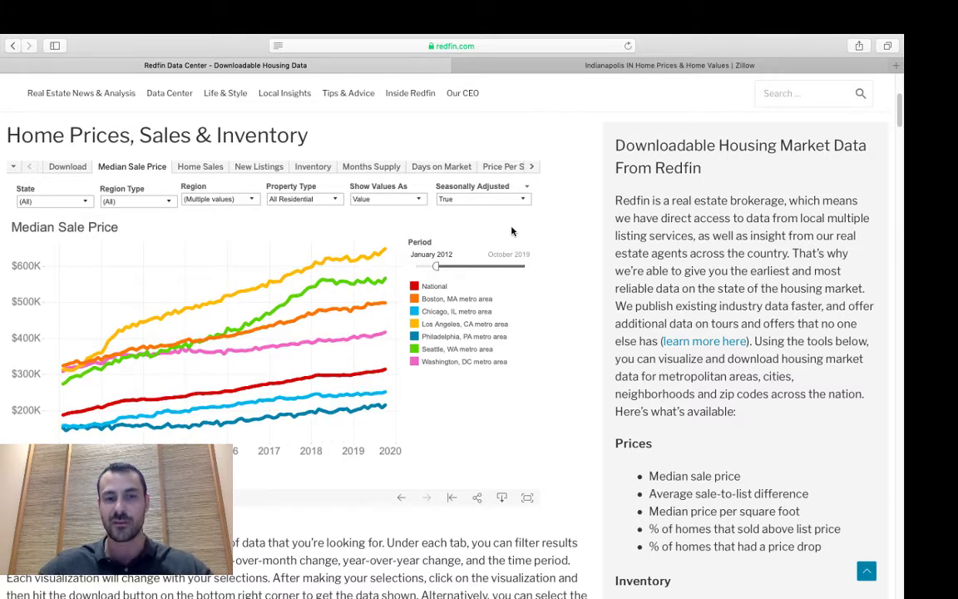
{"action": "left_click", "coordinate": [475, 301]}
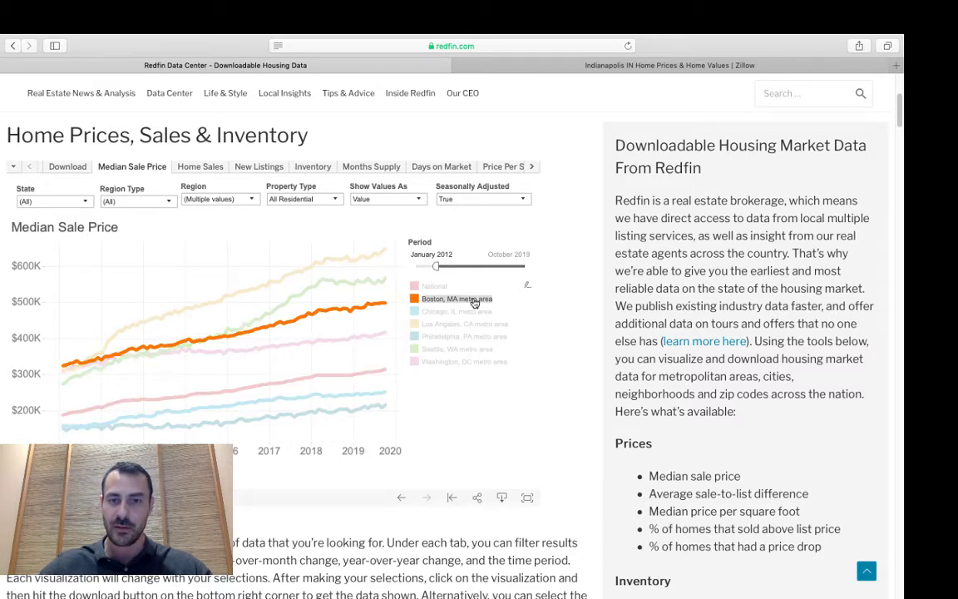
{"action": "left_click", "coordinate": [478, 301]}
{"action": "left_click", "coordinate": [483, 302]}
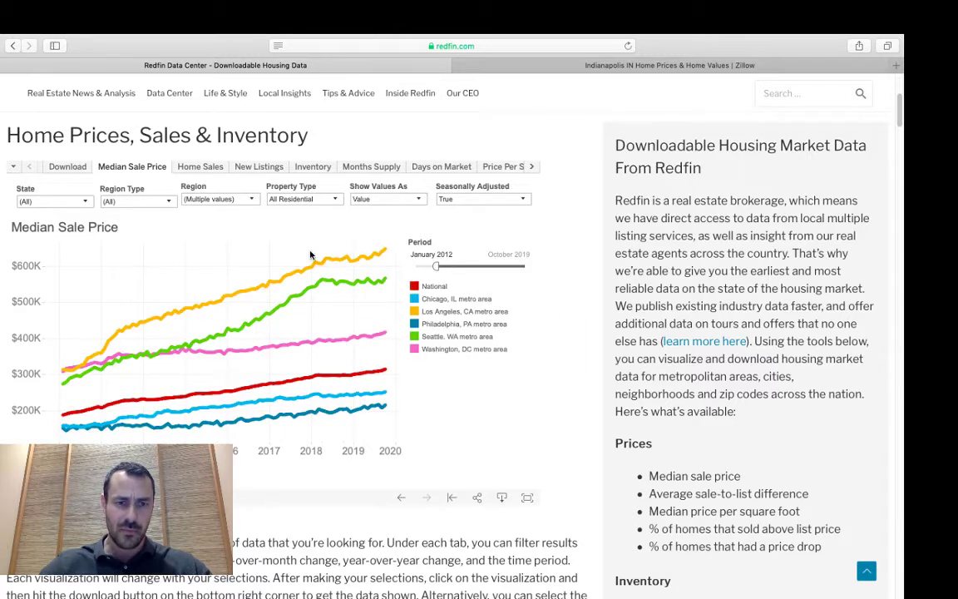
Step: Add the Indianapolis, IN metro area to the regions compared in the median sale price chart
{"action": "left_click", "coordinate": [250, 200]}
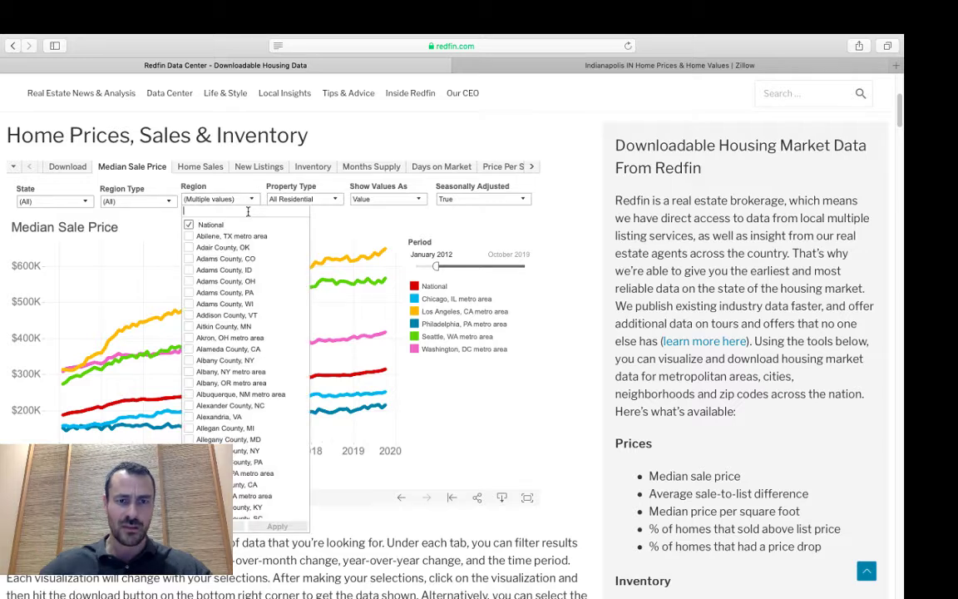
{"action": "type", "text": "indina"}
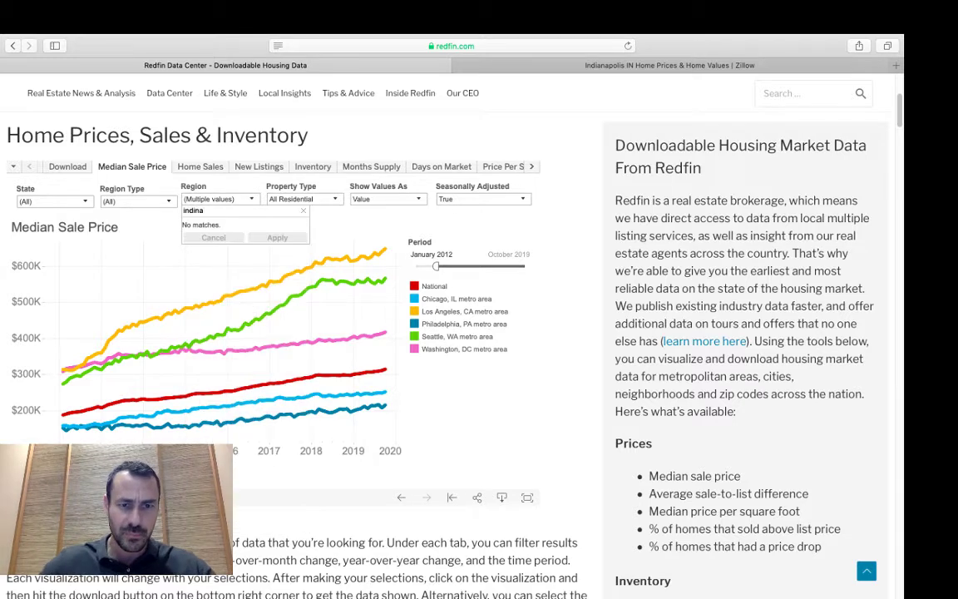
{"action": "key", "text": "BackSpace"}
{"action": "key", "text": "BackSpace"}
{"action": "type", "text": "a"}
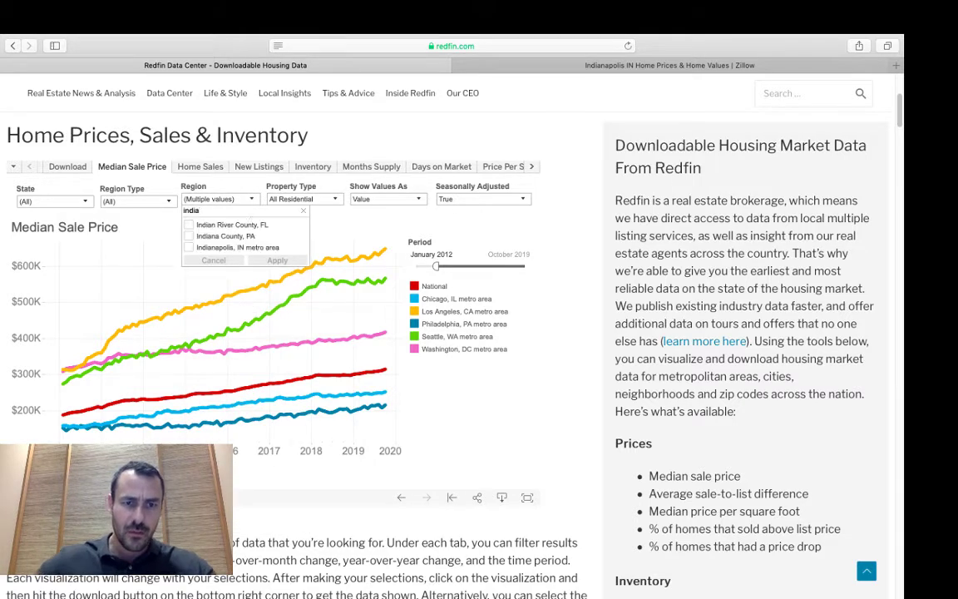
{"action": "left_click", "coordinate": [189, 247]}
{"action": "left_click", "coordinate": [271, 261]}
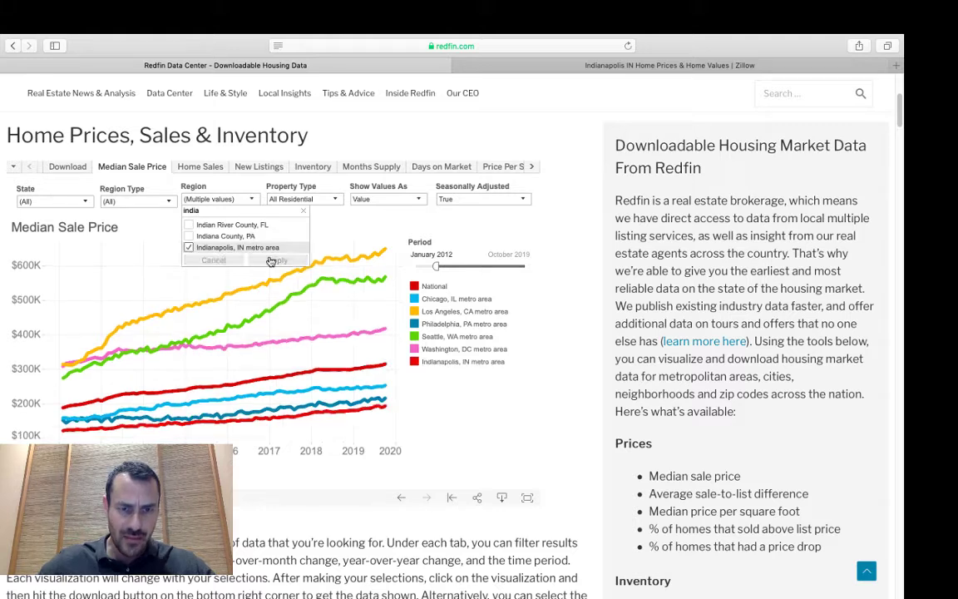
{"action": "left_click", "coordinate": [550, 275]}
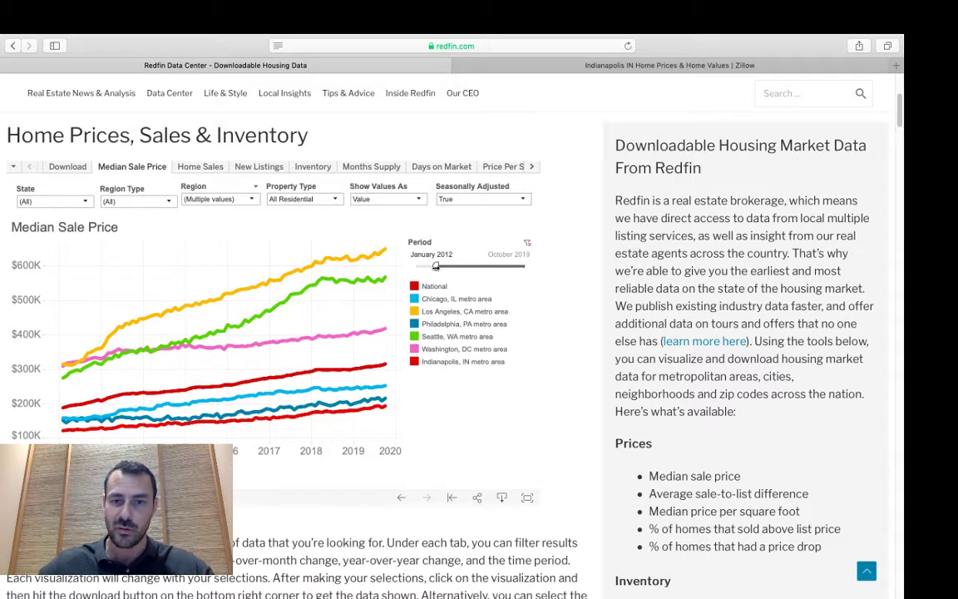
Step: Set the start of the chart's period to May 2018
{"action": "left_click_drag", "start_coordinate": [435, 266], "coordinate": [497, 266]}
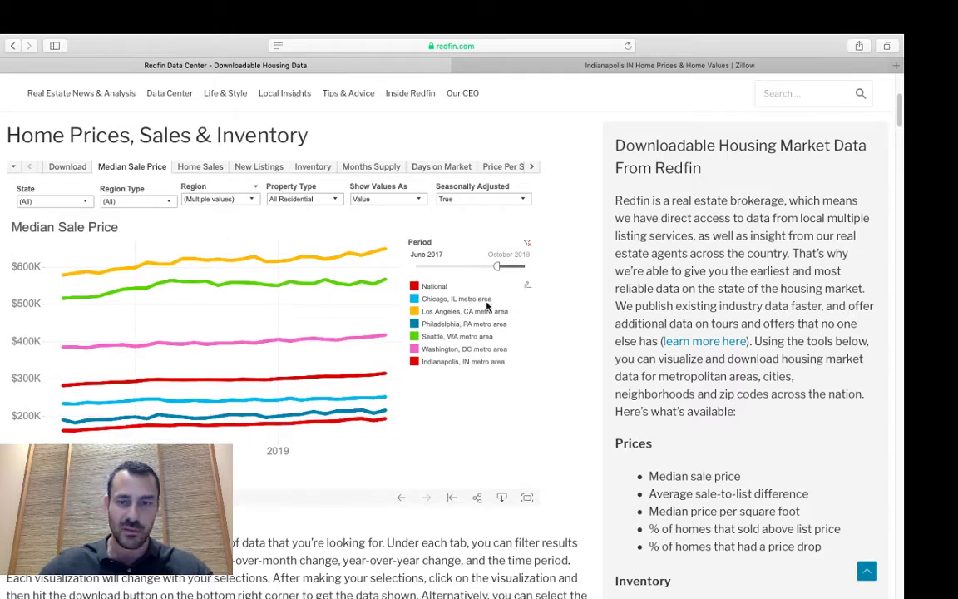
{"action": "left_click_drag", "start_coordinate": [498, 266], "coordinate": [508, 266]}
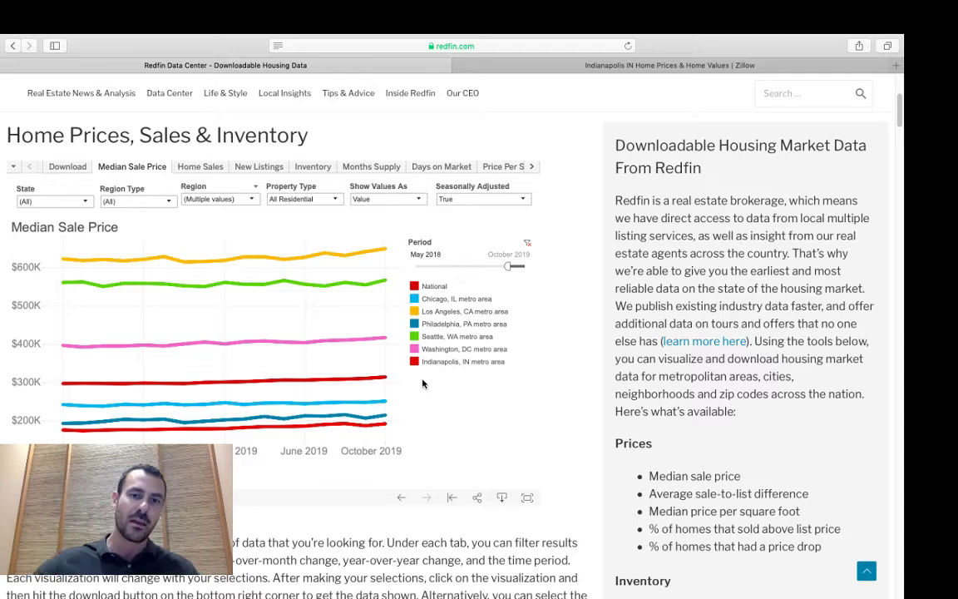
Step: Show the Inventory chart of all homes for sale and exclude the National series
{"action": "left_click", "coordinate": [311, 167]}
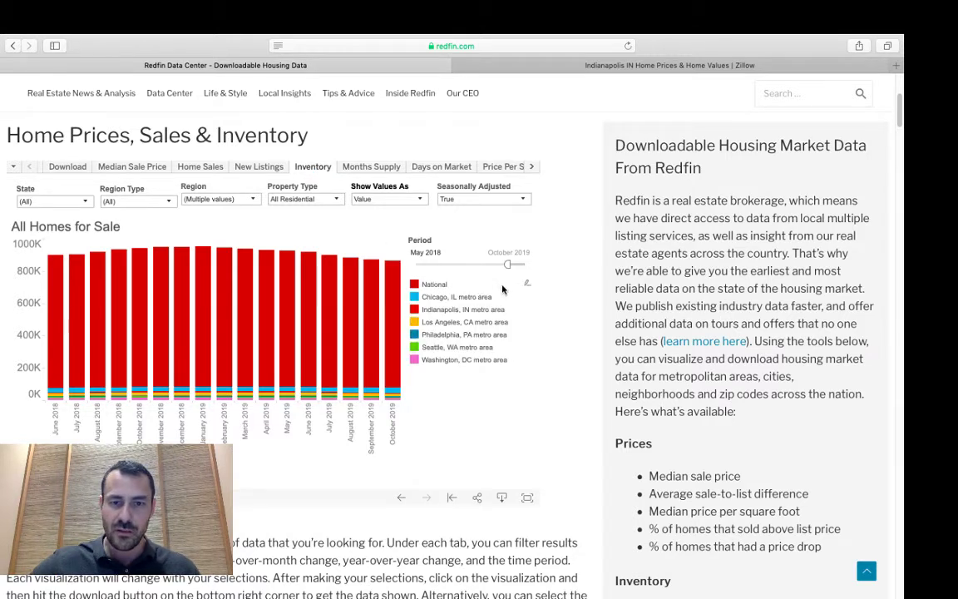
{"action": "left_click", "coordinate": [443, 287]}
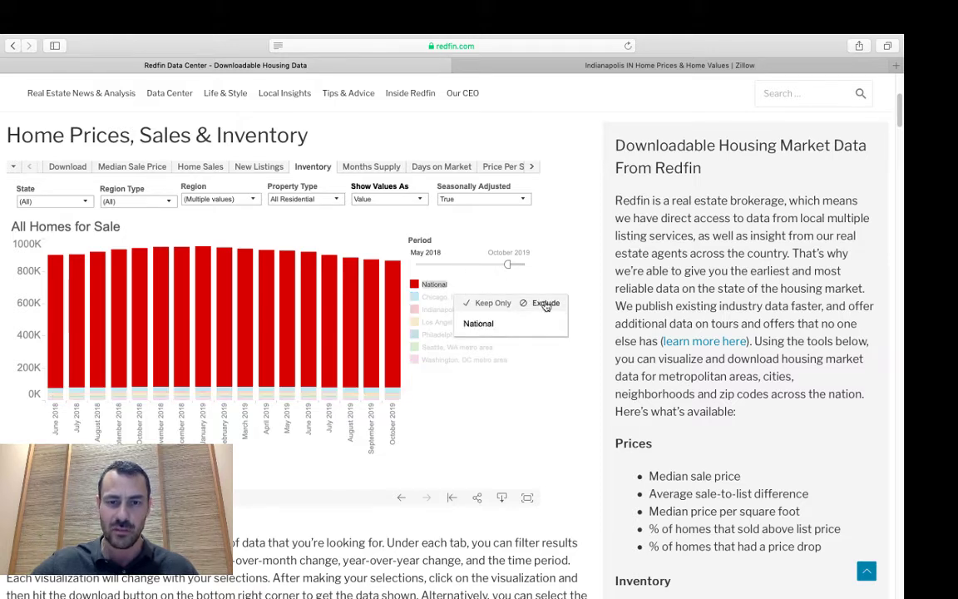
{"action": "left_click", "coordinate": [546, 305]}
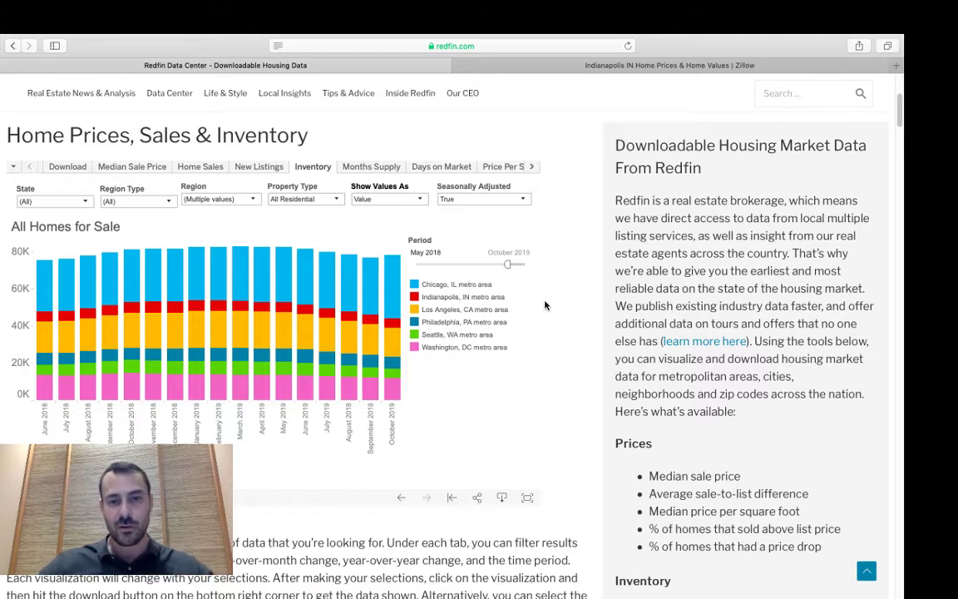
{"action": "left_click", "coordinate": [533, 167]}
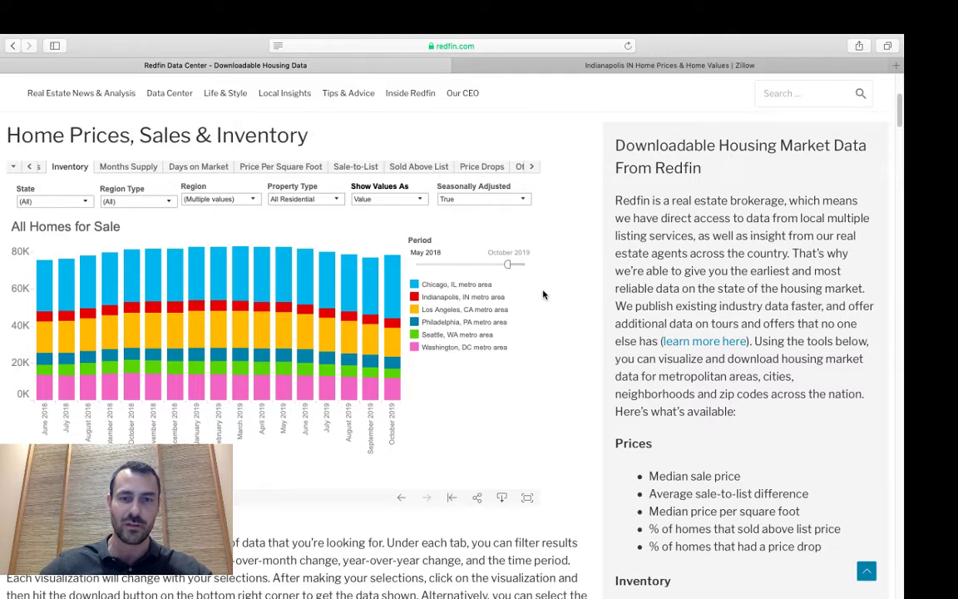
{"action": "left_click", "coordinate": [29, 166]}
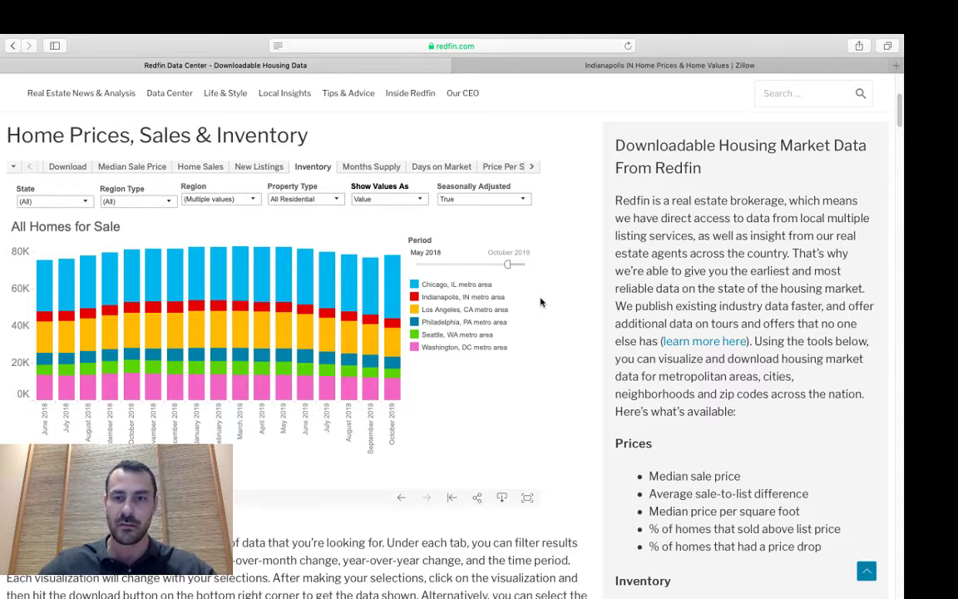
Step: Switch to the Zillow page of Indianapolis home values and review the market overview's metric and home type options
{"action": "left_click", "coordinate": [620, 67]}
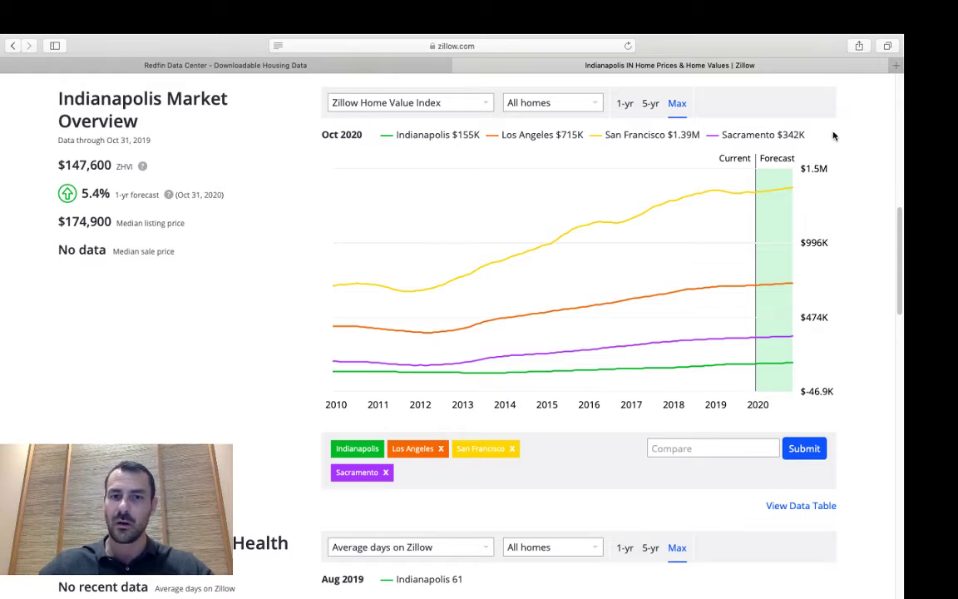
{"action": "left_click", "coordinate": [478, 103]}
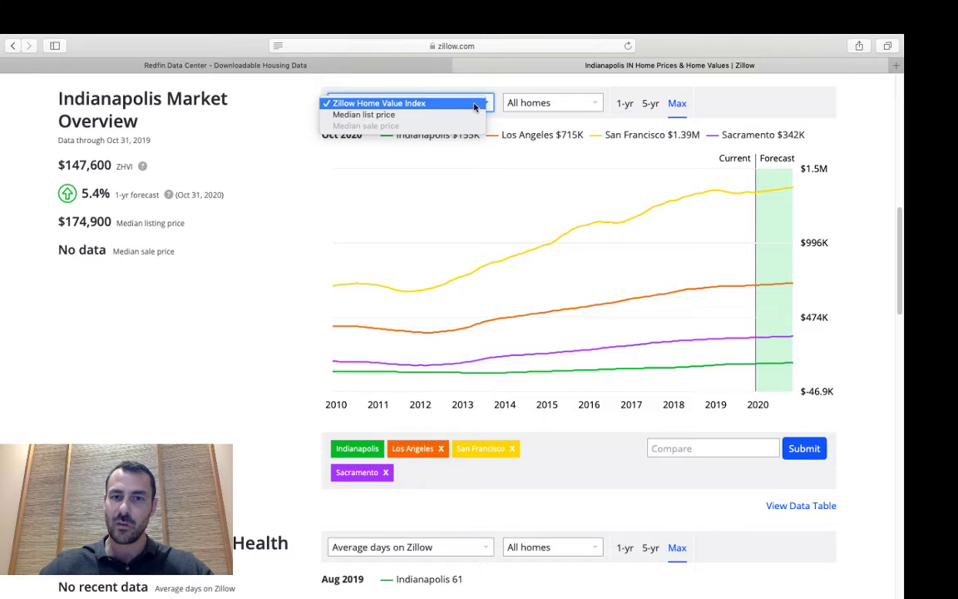
{"action": "left_click", "coordinate": [475, 104]}
{"action": "left_click", "coordinate": [595, 103]}
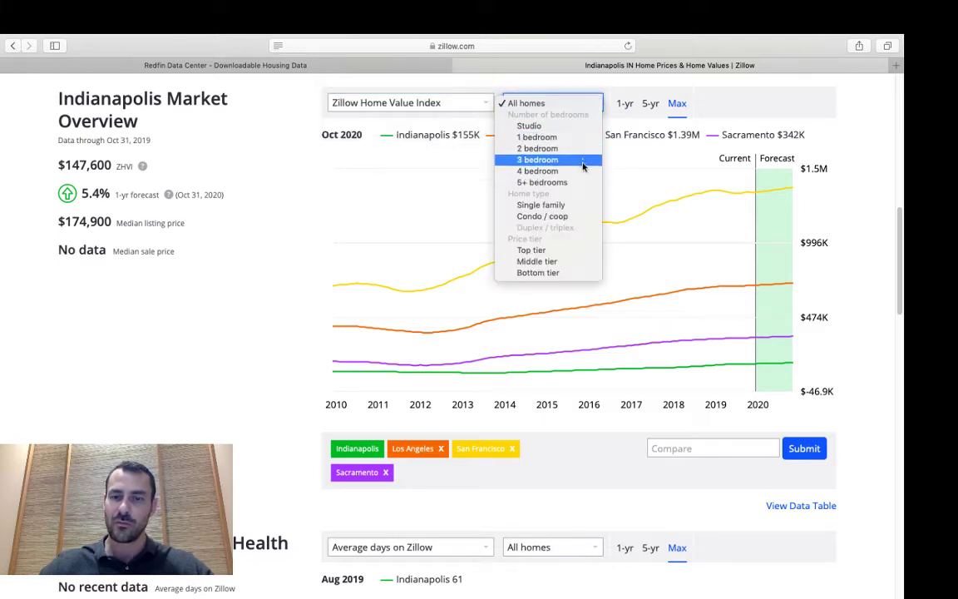
{"action": "left_click", "coordinate": [537, 102]}
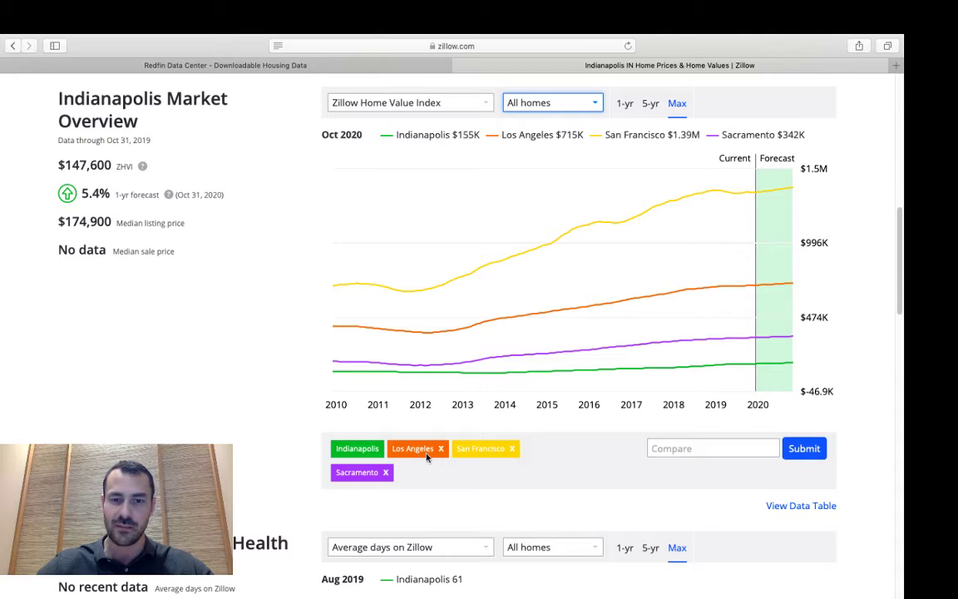
Step: Add Reno NV to the Zillow Home Value Index comparison and limit the chart to 3 bedroom homes
{"action": "left_click", "coordinate": [683, 450]}
{"action": "type", "text": "reno"}
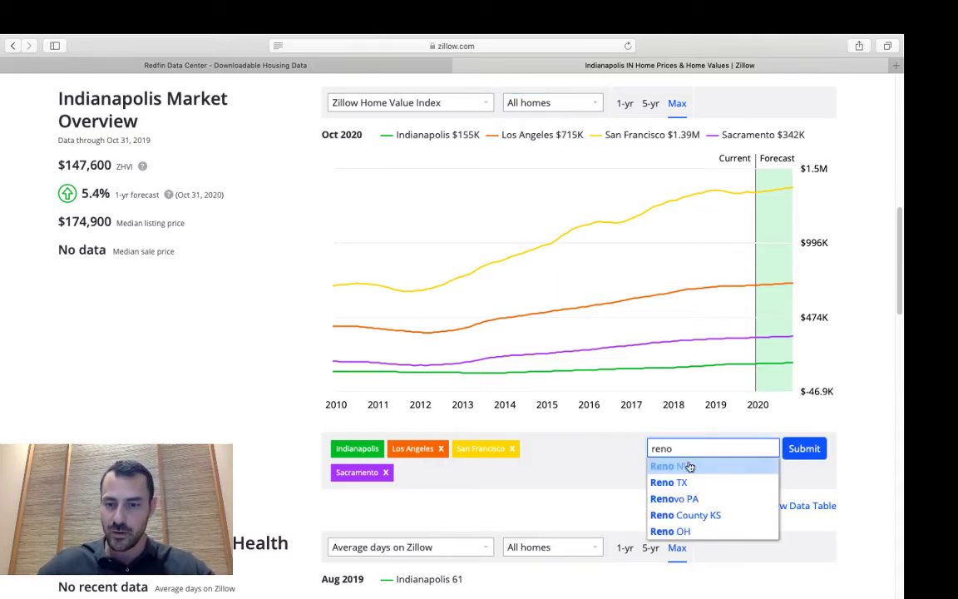
{"action": "left_click", "coordinate": [679, 467]}
{"action": "left_click", "coordinate": [800, 447]}
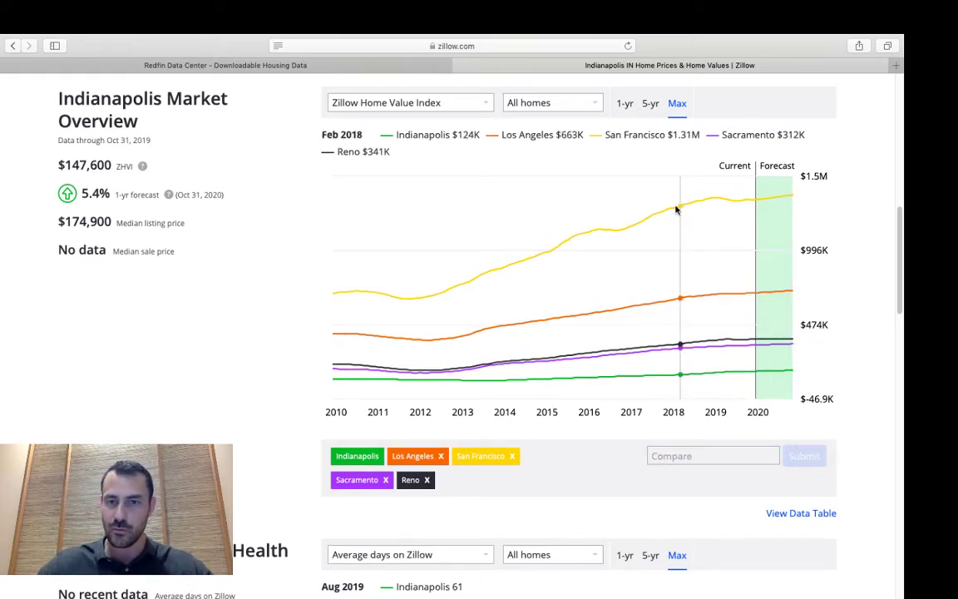
{"action": "left_click", "coordinate": [595, 104]}
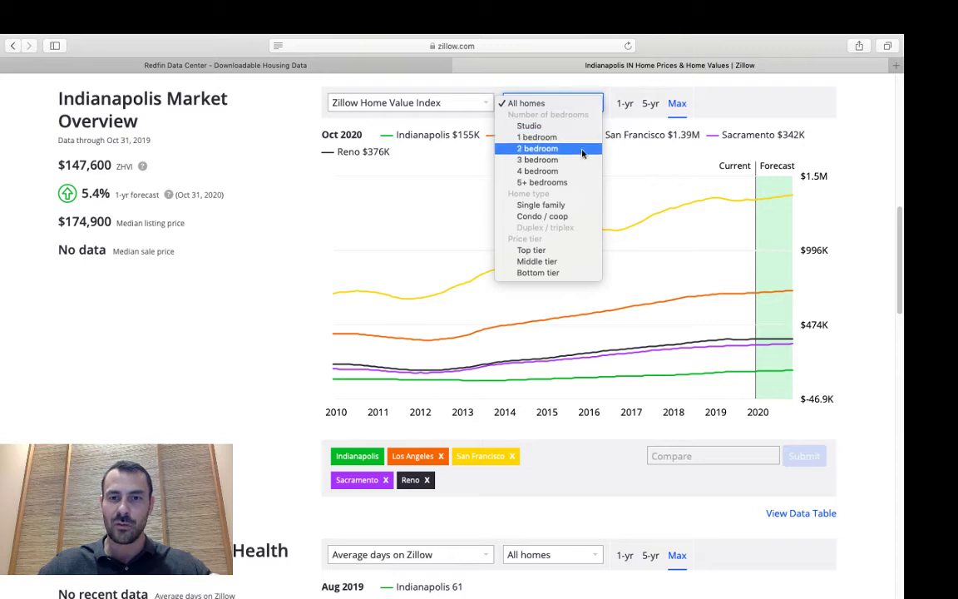
{"action": "left_click", "coordinate": [532, 159]}
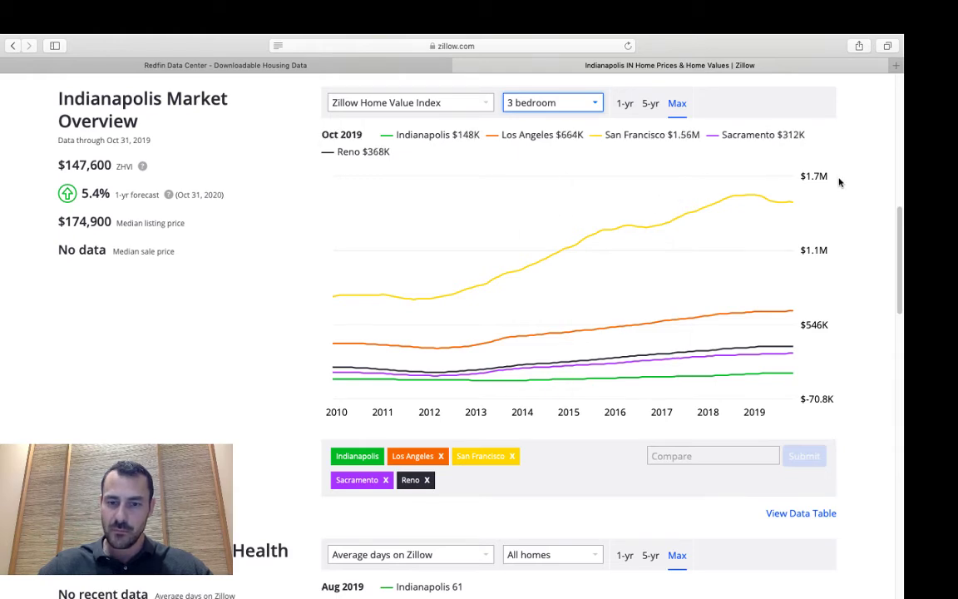
Step: Add Los Angeles and San Francisco CA to the Average days on Zillow comparison under Indianapolis Market Health
{"action": "scroll", "coordinate": [840, 200], "scroll_direction": "down", "scroll_amount": 5}
{"action": "scroll", "coordinate": [840, 210], "scroll_direction": "down", "scroll_amount": 2}
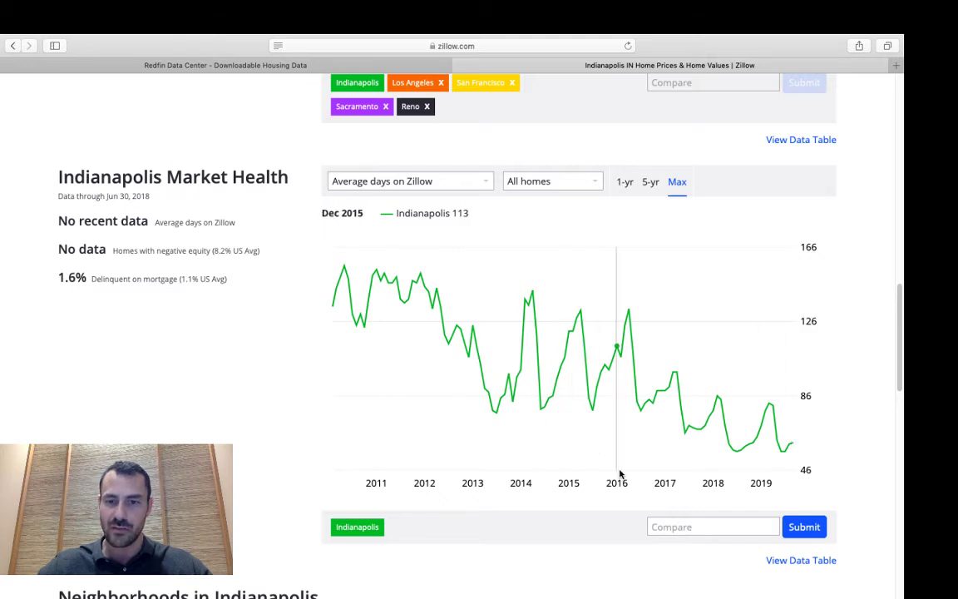
{"action": "left_click", "coordinate": [668, 526]}
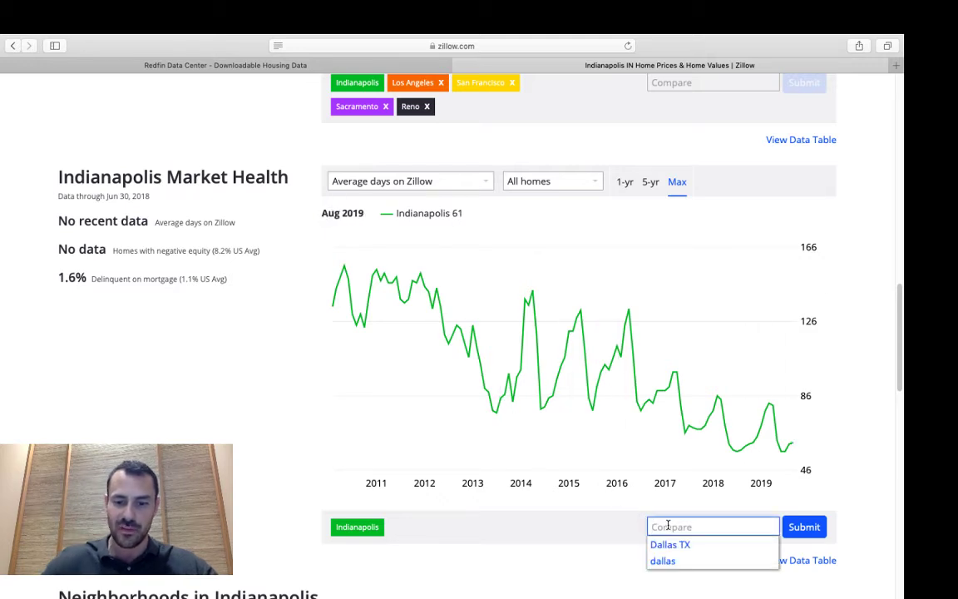
{"action": "type", "text": "los an"}
{"action": "left_click", "coordinate": [725, 543]}
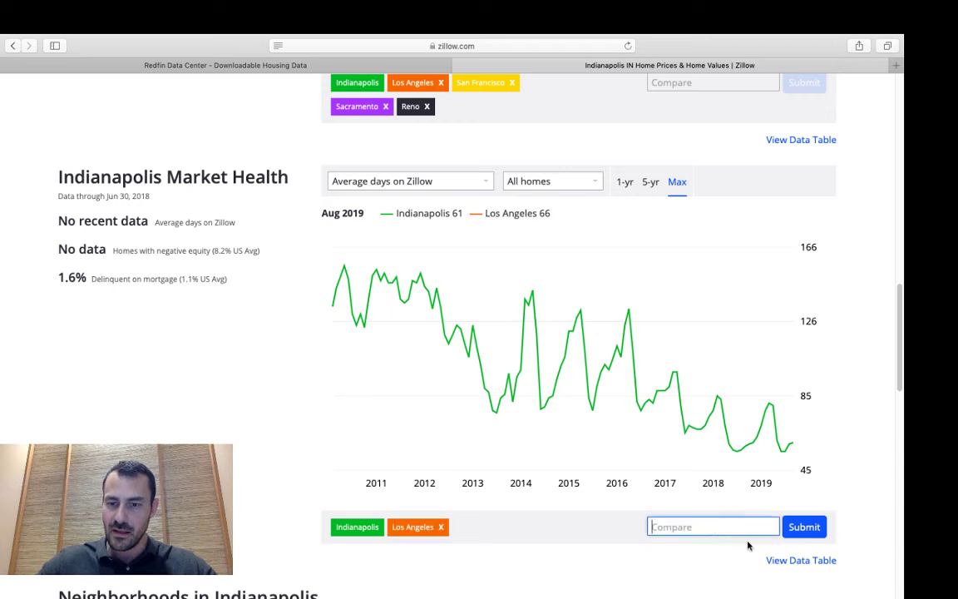
{"action": "type", "text": "san fr"}
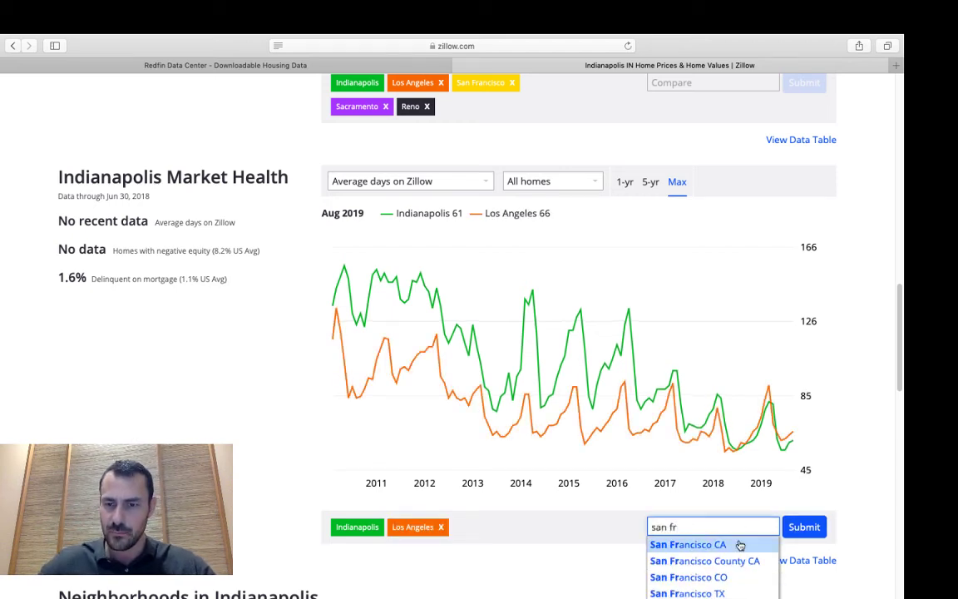
{"action": "left_click", "coordinate": [740, 545]}
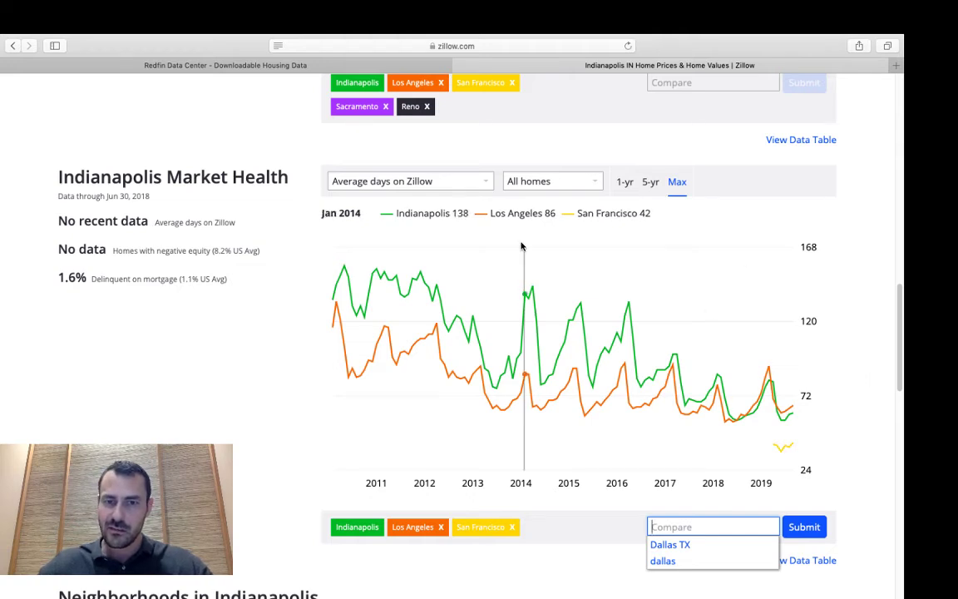
Step: Check the market health metric options and review the Indianapolis home value summary, map and market overview chart
{"action": "left_click", "coordinate": [454, 182]}
{"action": "left_click", "coordinate": [500, 170]}
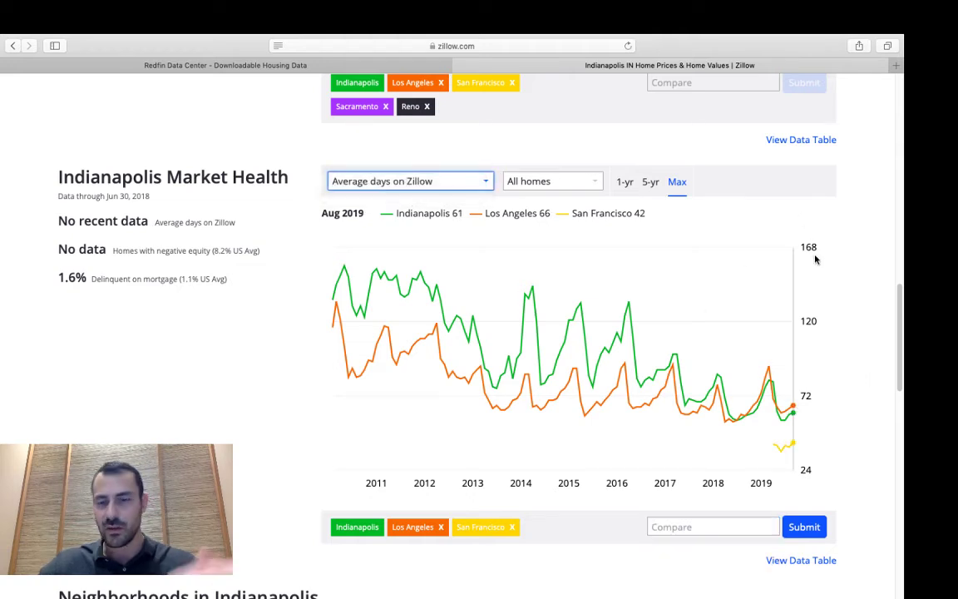
{"action": "scroll", "coordinate": [835, 324], "scroll_direction": "up", "scroll_amount": 10}
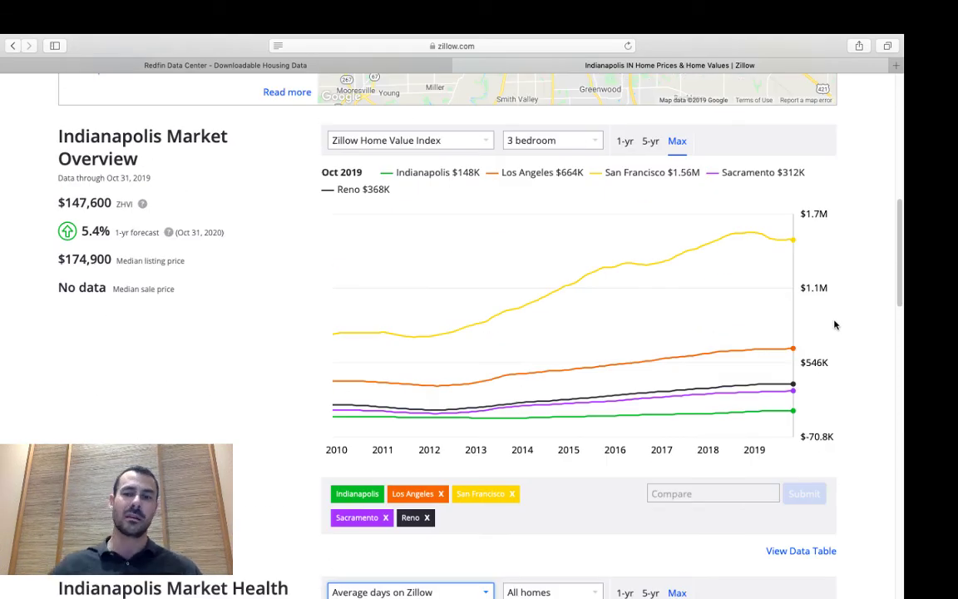
{"action": "scroll", "coordinate": [847, 337], "scroll_direction": "up", "scroll_amount": 7}
{"action": "scroll", "coordinate": [847, 336], "scroll_direction": "up", "scroll_amount": 3}
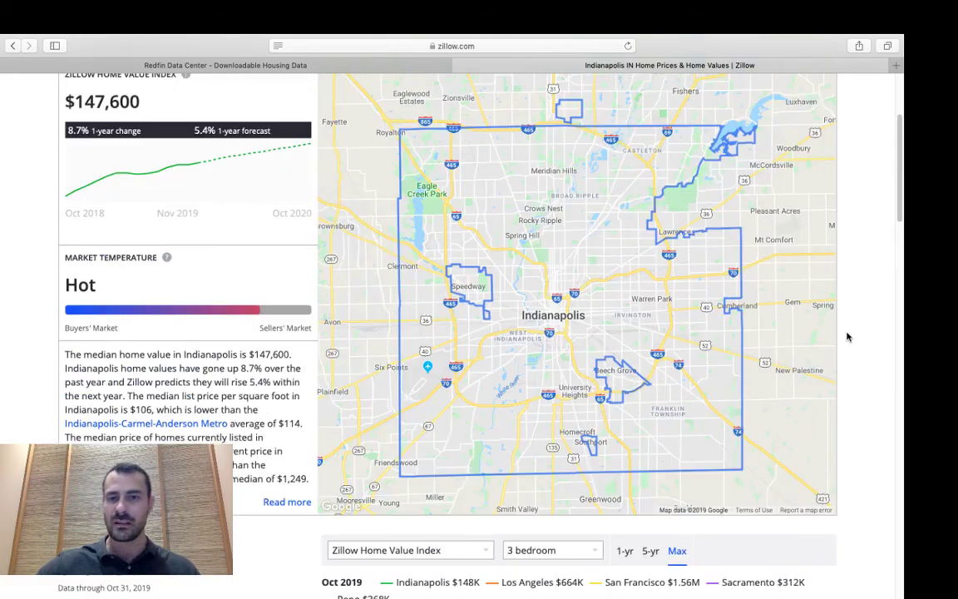
{"action": "scroll", "coordinate": [848, 337], "scroll_direction": "down", "scroll_amount": 10}
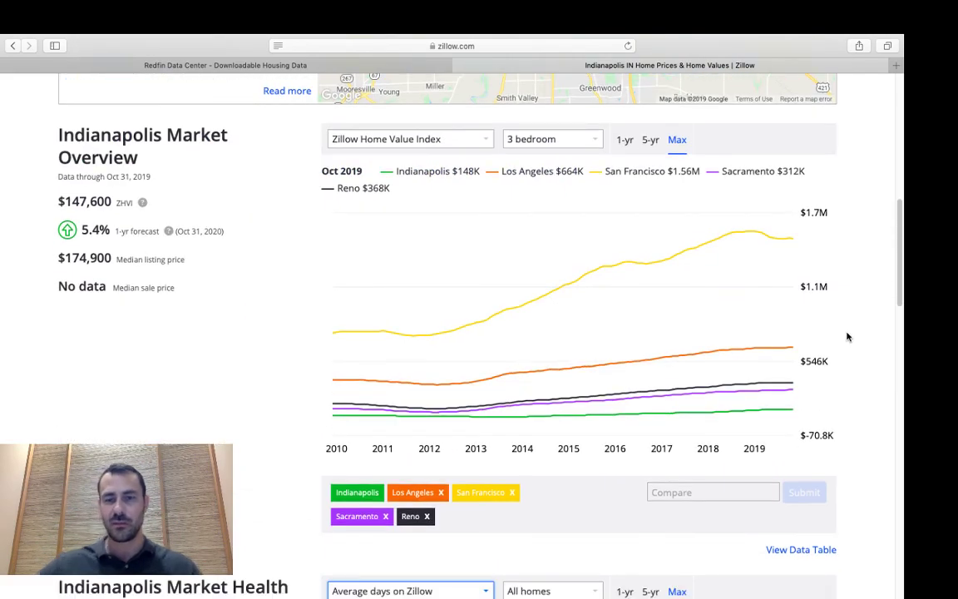